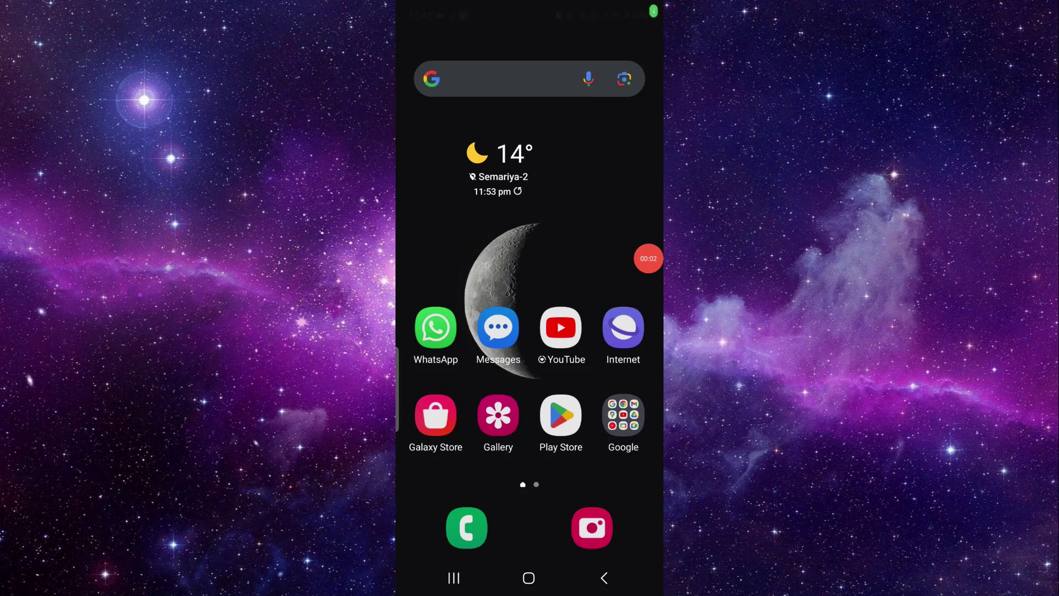
- Leave Recents and return to the Android home screen
{"action": "key", "text": "Home"}
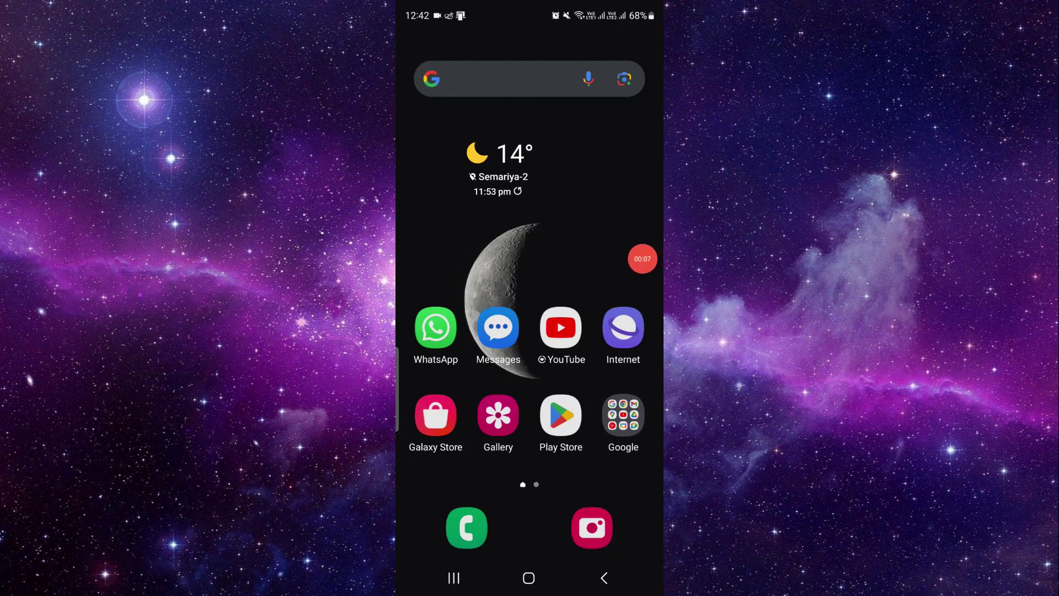
- Open the app drawer and reach John Lewis & Partners' App info page from its icon menu
{"action": "left_click_drag", "start_coordinate": [529, 464], "coordinate": [530, 249]}
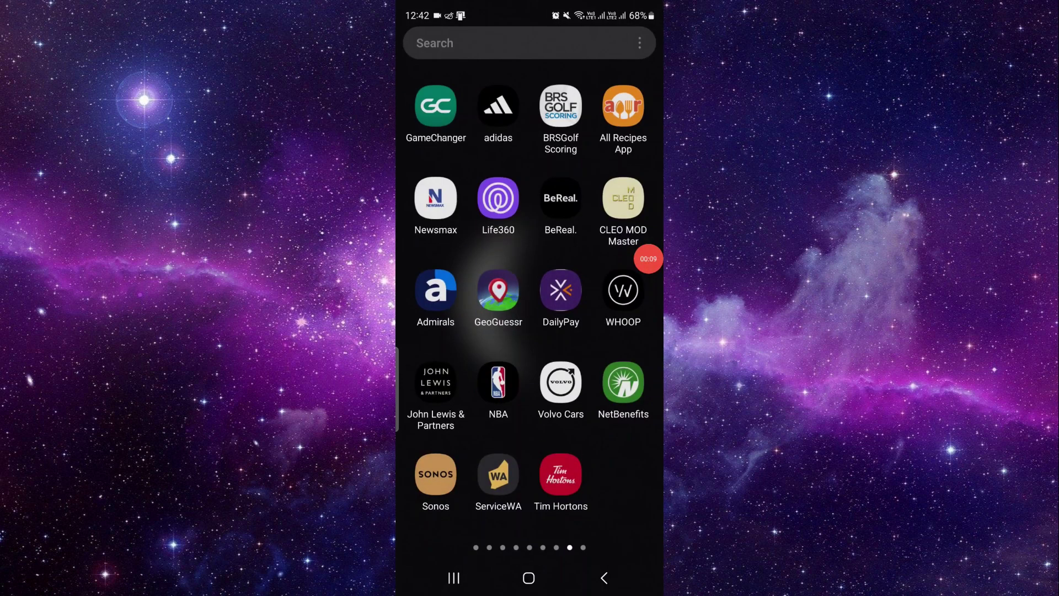
{"action": "left_click_drag", "start_coordinate": [654, 259], "coordinate": [649, 373]}
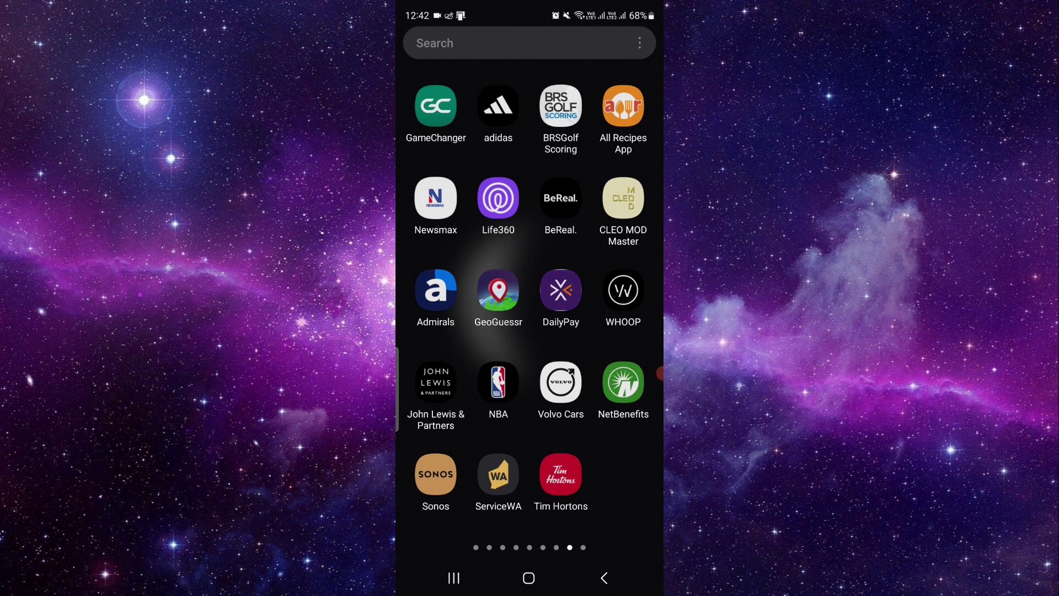
{"action": "left_click", "coordinate": [435, 382]}
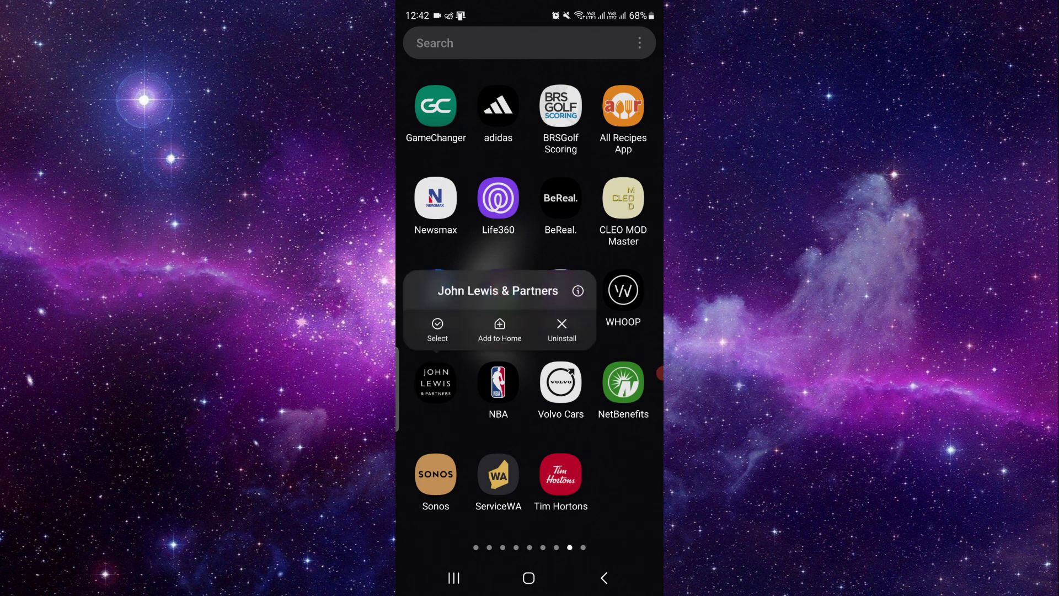
{"action": "left_click", "coordinate": [530, 513]}
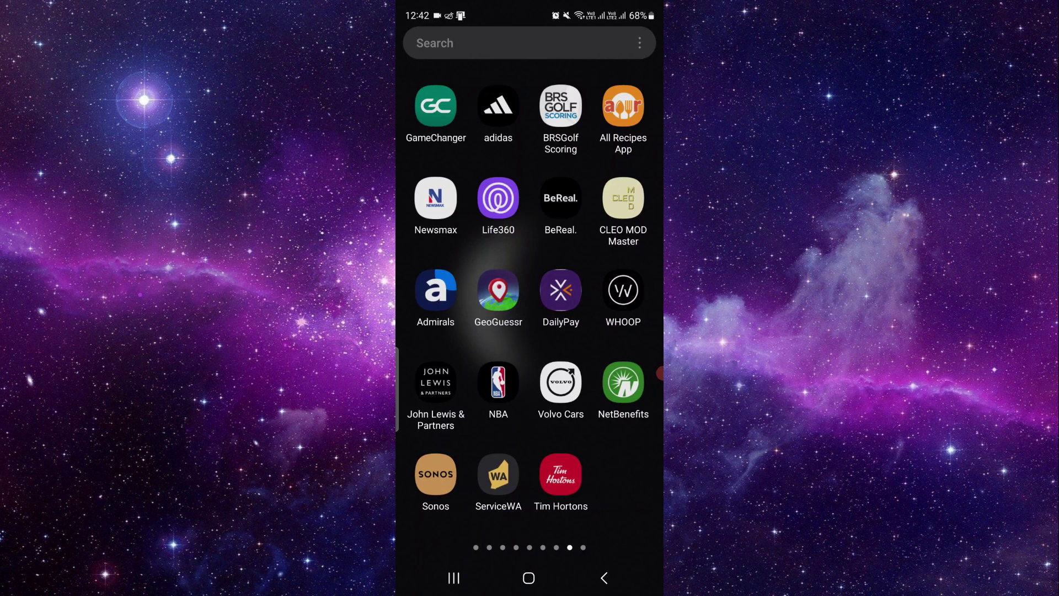
{"action": "left_click", "coordinate": [435, 381]}
{"action": "left_click", "coordinate": [582, 286]}
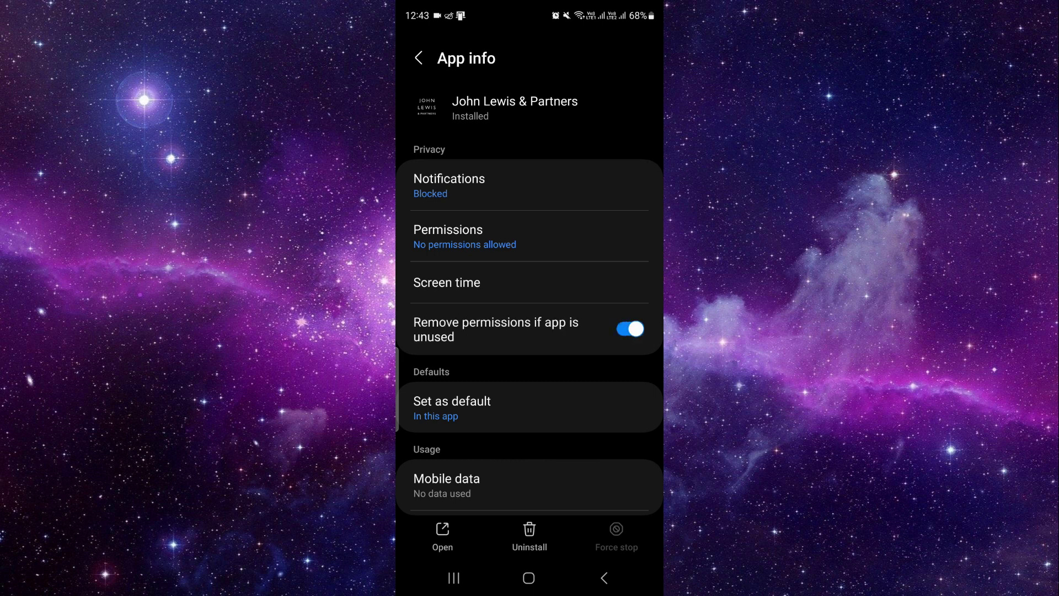
{"action": "scroll", "coordinate": [529, 331], "scroll_direction": "down", "scroll_amount": 5}
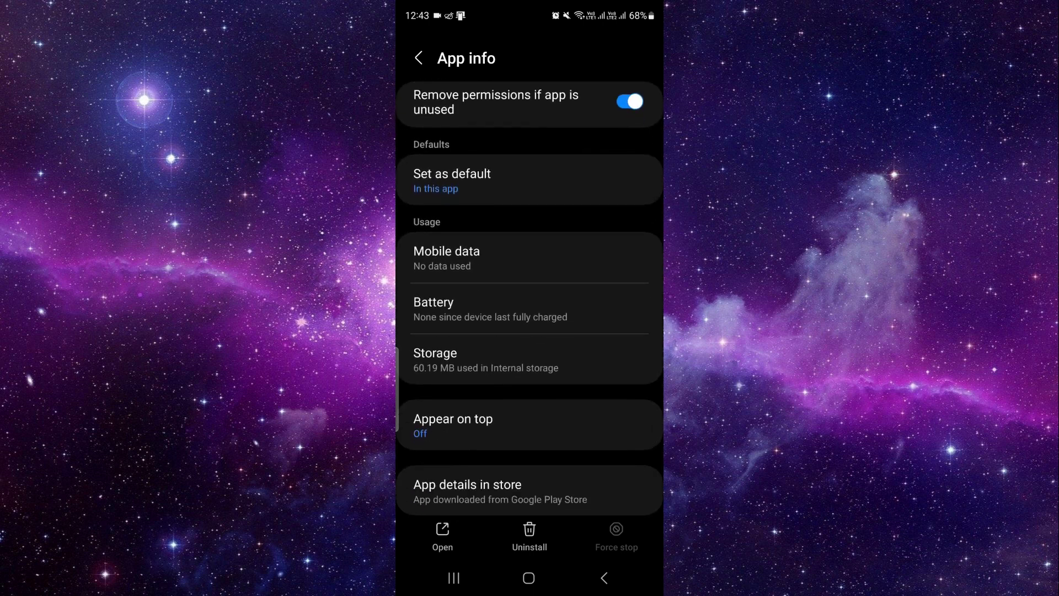
- Clear all of John Lewis & Partners' storage data and confirm the deletion
{"action": "left_click", "coordinate": [530, 359]}
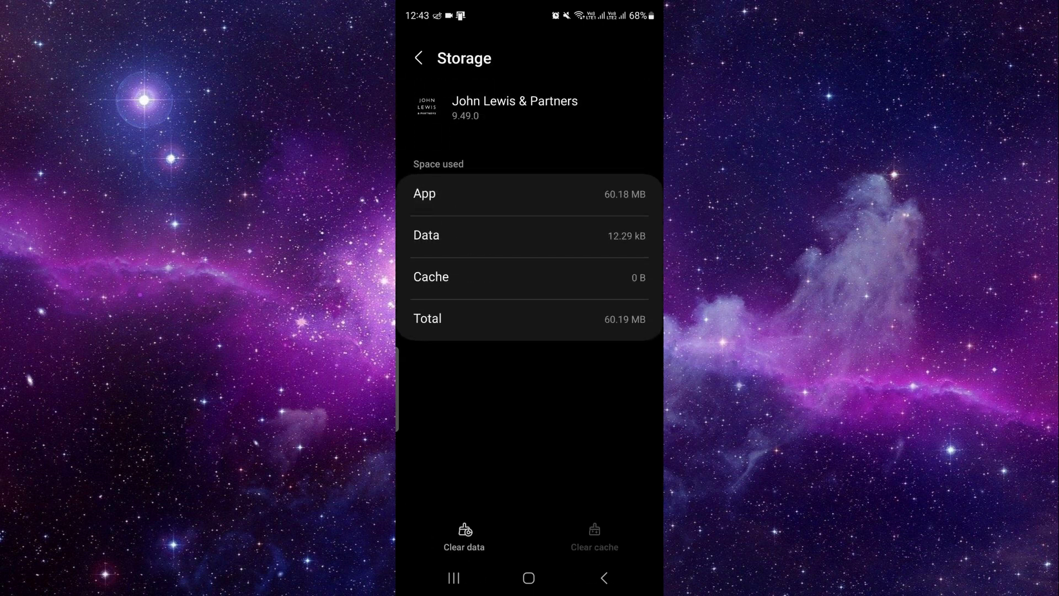
{"action": "left_click", "coordinate": [464, 536]}
{"action": "left_click", "coordinate": [584, 521]}
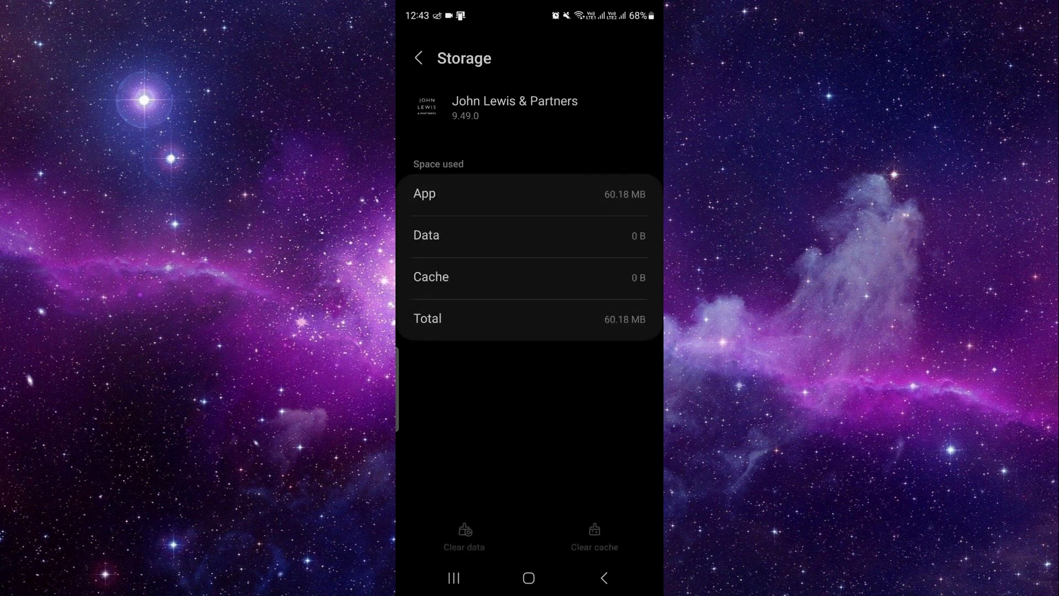
- Return home, close the relaunched John Lewis app, and start a new Google search
{"action": "left_click", "coordinate": [528, 579]}
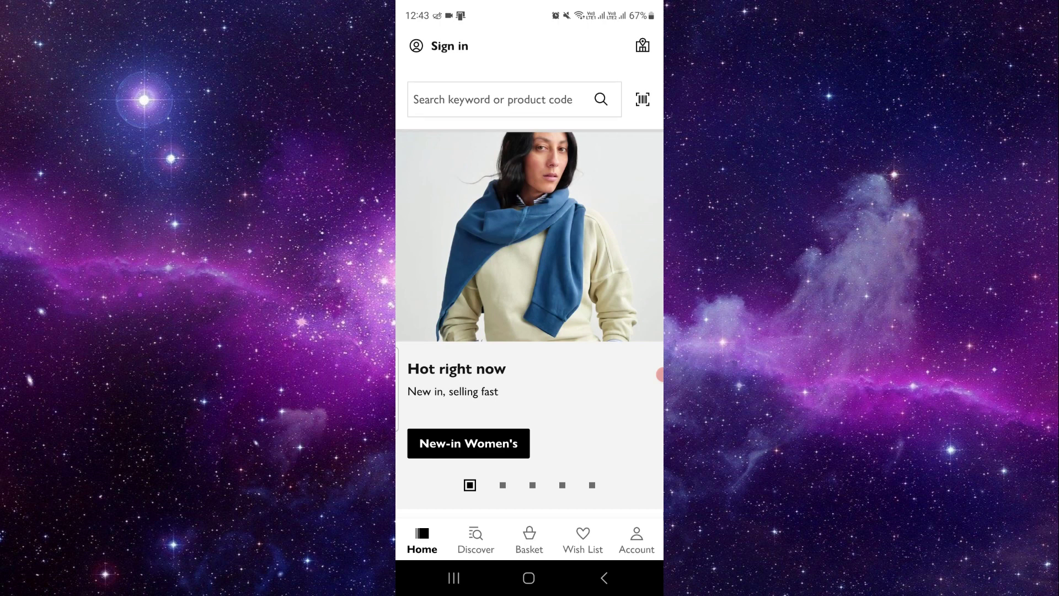
{"action": "left_click", "coordinate": [529, 577]}
{"action": "left_click", "coordinate": [497, 79]}
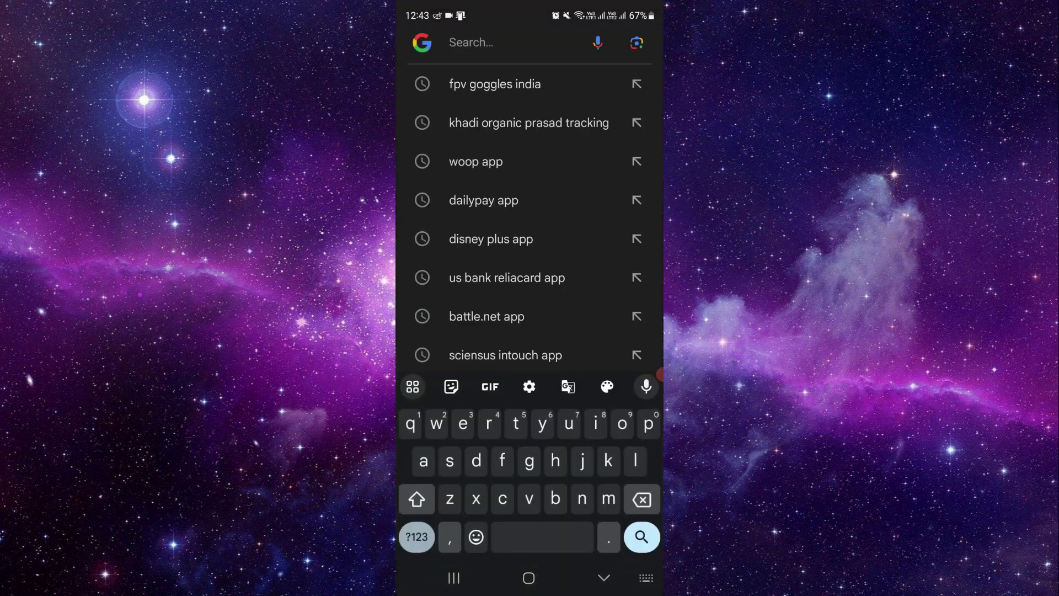
{"action": "type", "text": "john"}
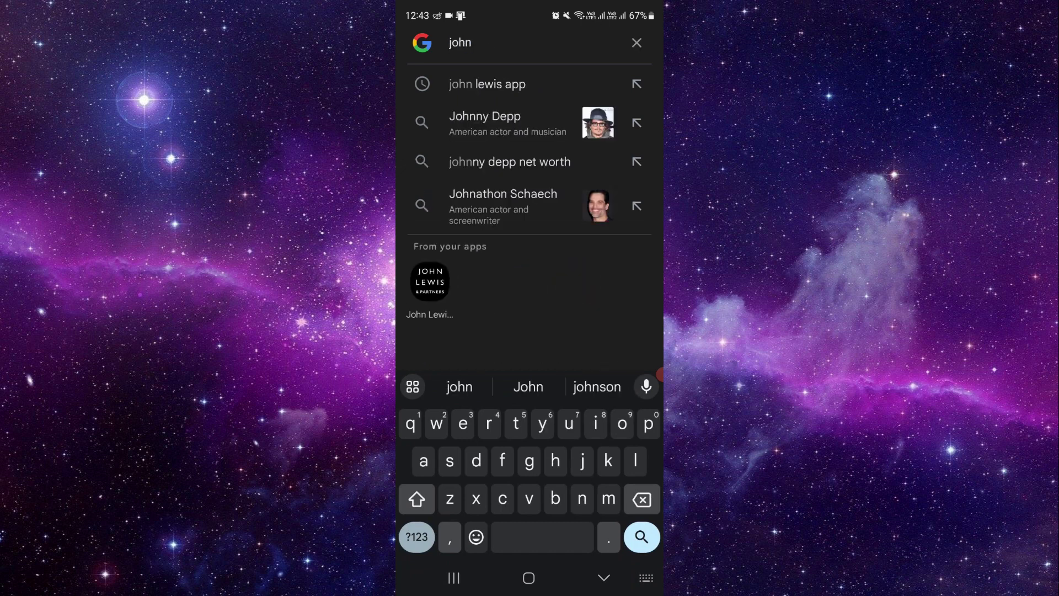
- Search 'john lewis' to reach its Google Play listing, then clear recent apps and go home
{"action": "left_click", "coordinate": [500, 83]}
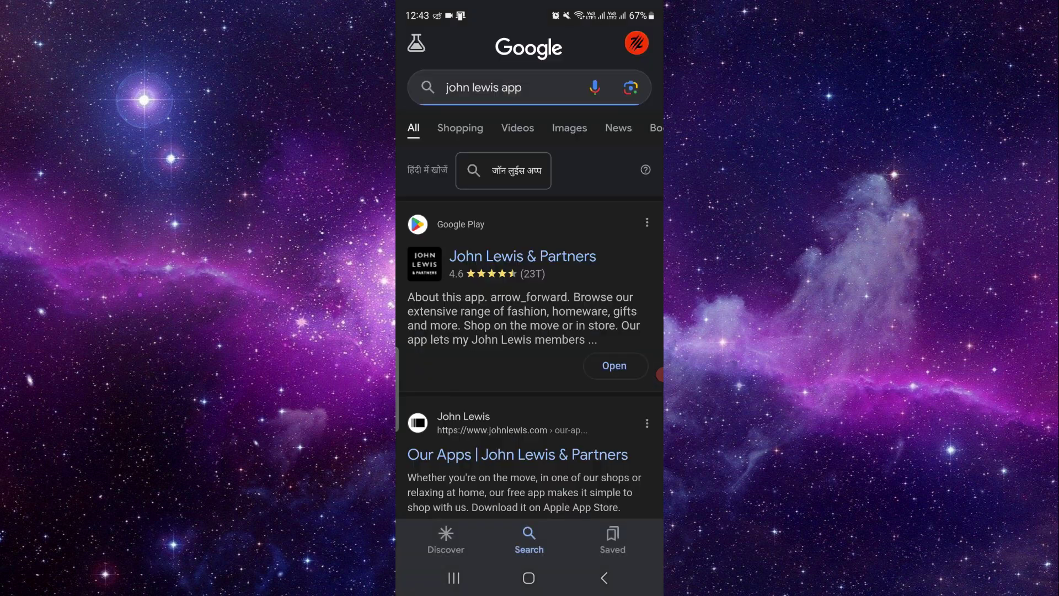
{"action": "left_click", "coordinate": [523, 256]}
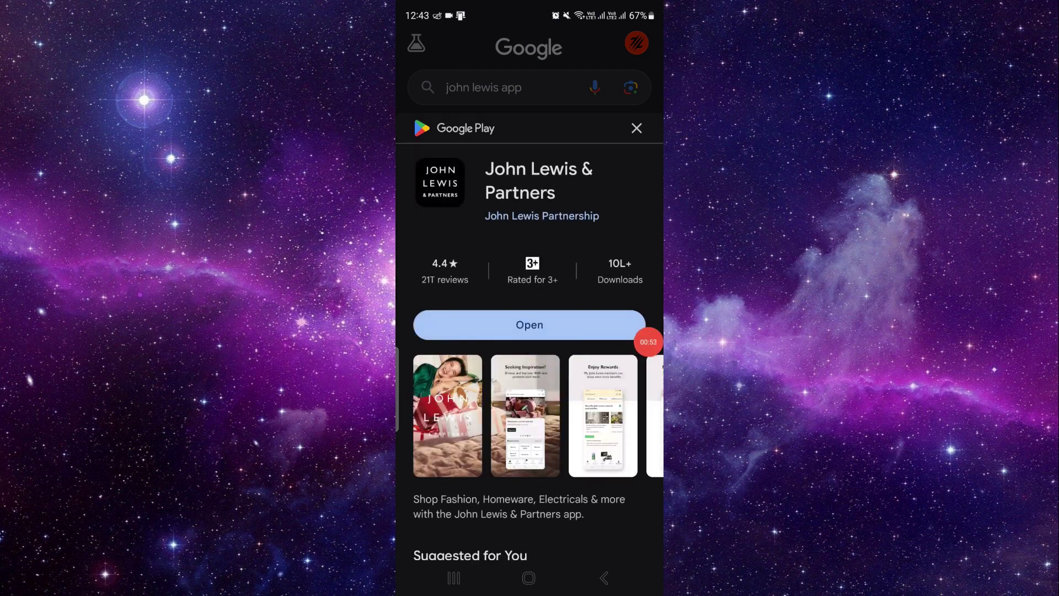
{"action": "left_click", "coordinate": [454, 579]}
{"action": "left_click_drag", "start_coordinate": [463, 248], "coordinate": [628, 249]}
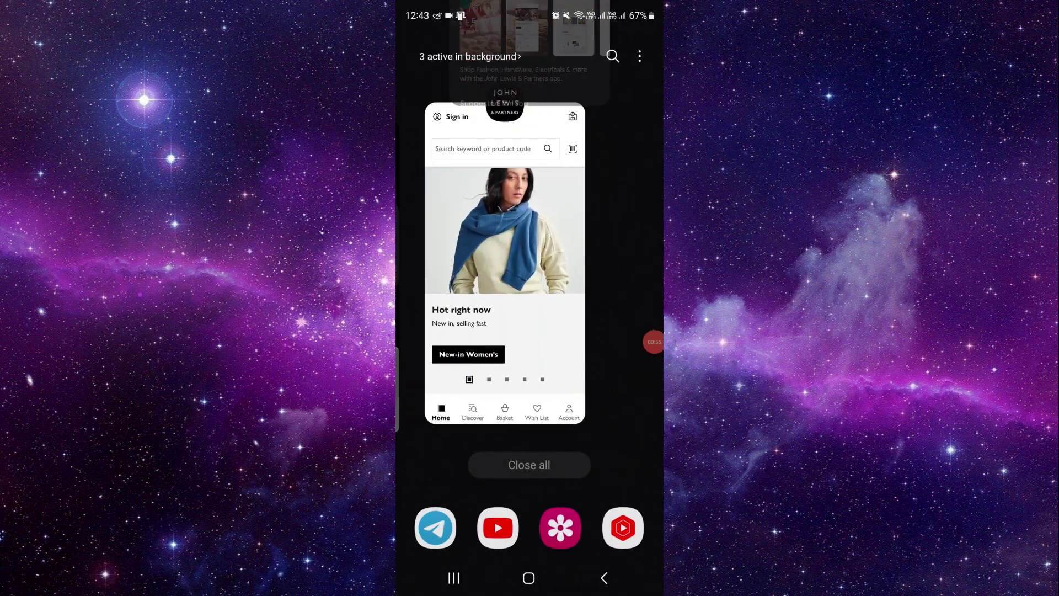
{"action": "left_click_drag", "start_coordinate": [493, 274], "coordinate": [494, 83]}
{"action": "left_click", "coordinate": [528, 577]}
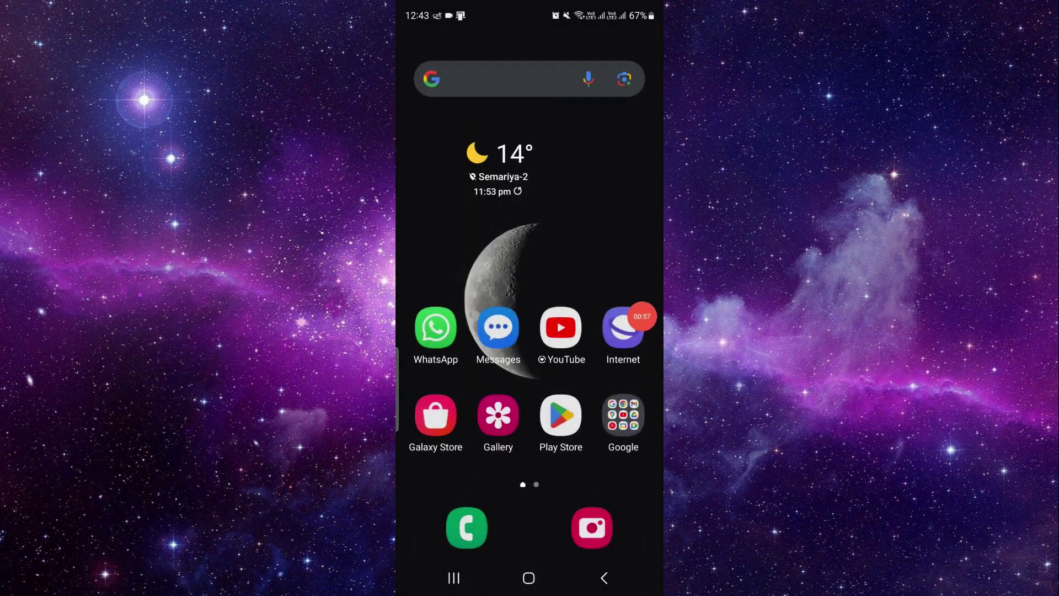